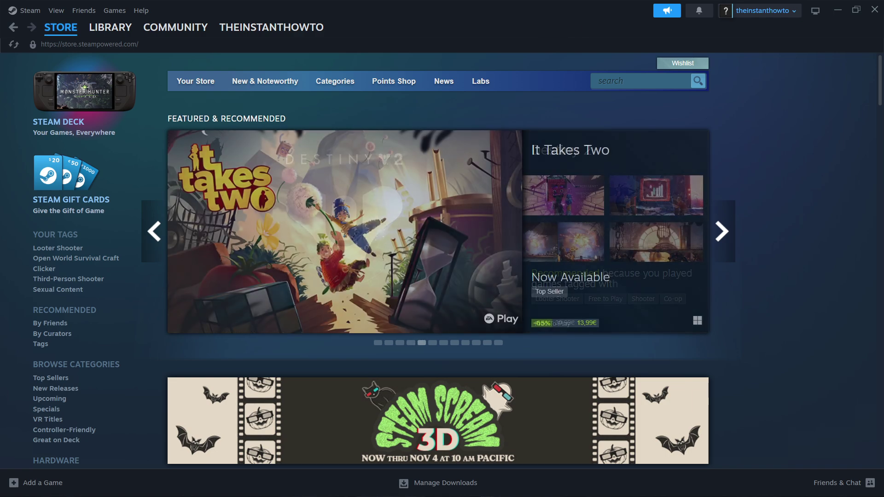
Switch to the browser, download SteamSetup.exe from the official Steam website found in the search results, and launch the installer
{"action": "key", "text": "alt+Tab"}
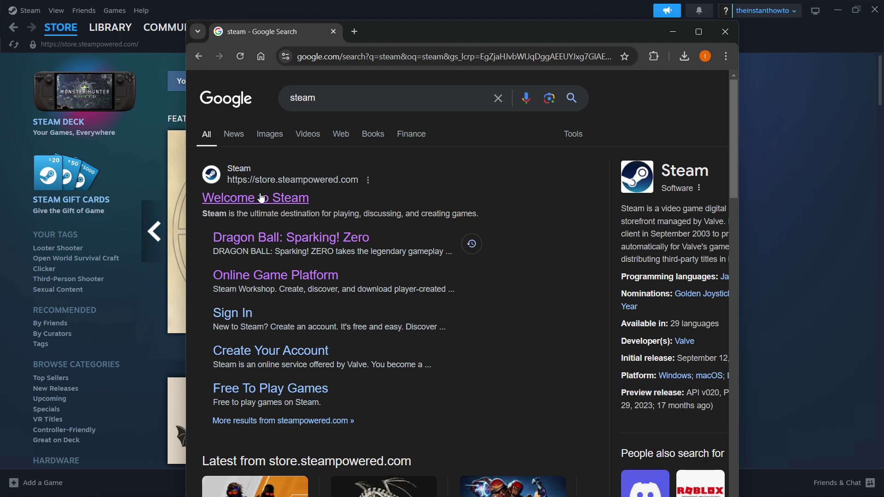
{"action": "left_click", "coordinate": [245, 201]}
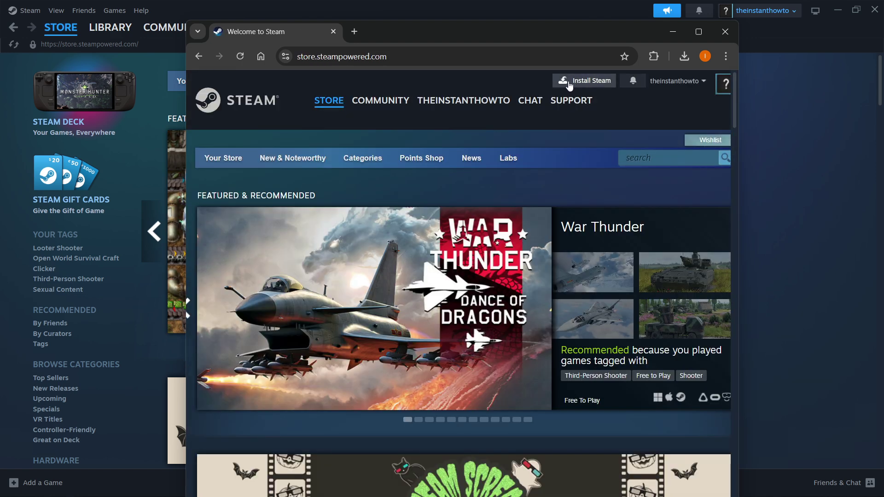
{"action": "left_click", "coordinate": [588, 83]}
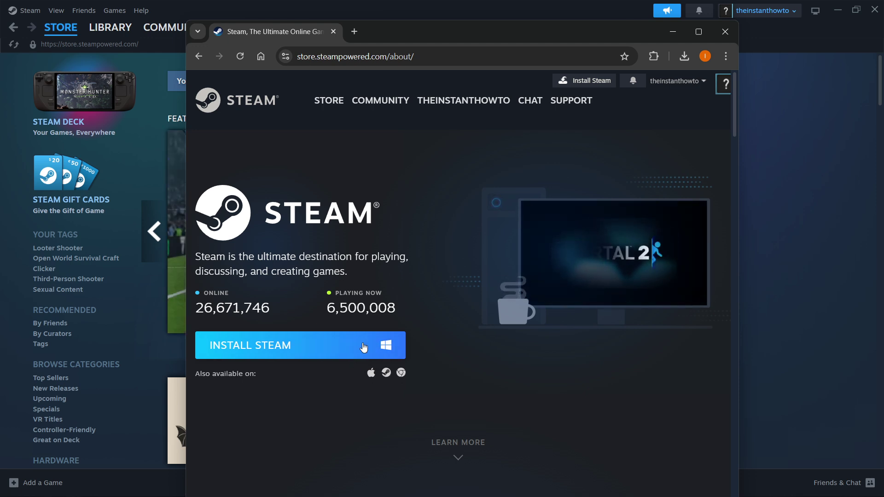
{"action": "left_click", "coordinate": [316, 350]}
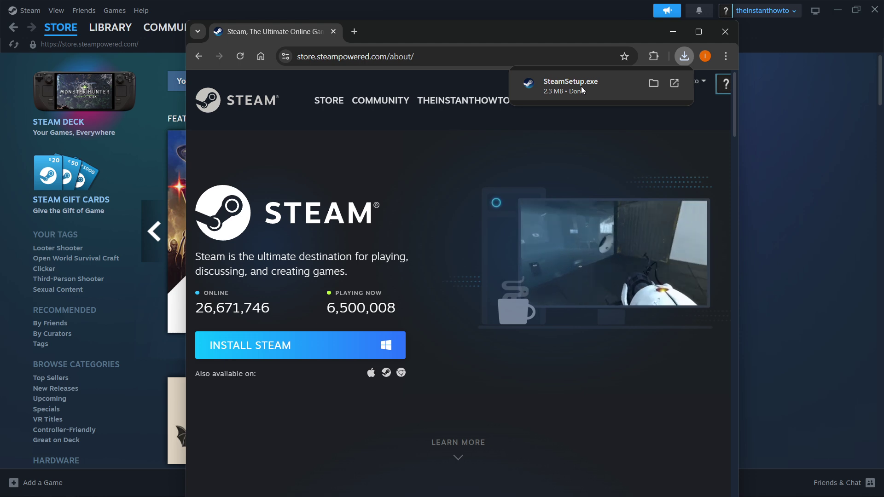
{"action": "left_click", "coordinate": [581, 87]}
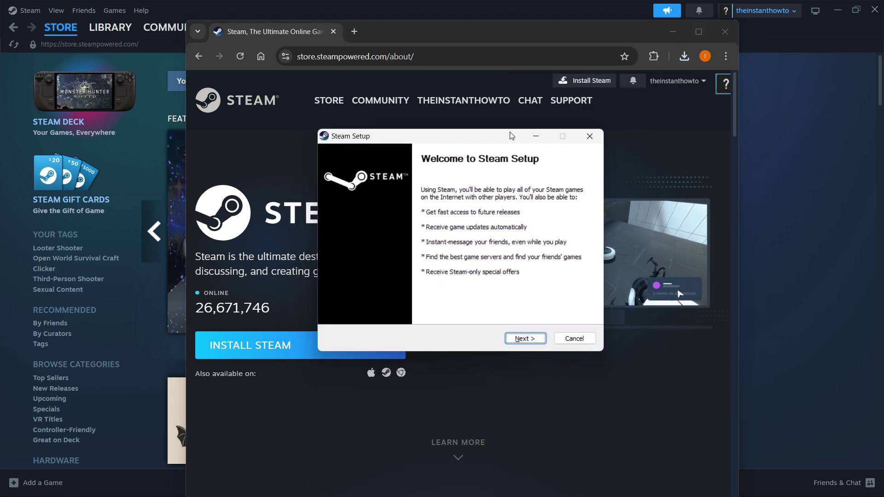
Go through Steam Setup in English up to the install location, and exit the installer and the browser without installing
{"action": "left_click_drag", "start_coordinate": [510, 135], "coordinate": [494, 128]}
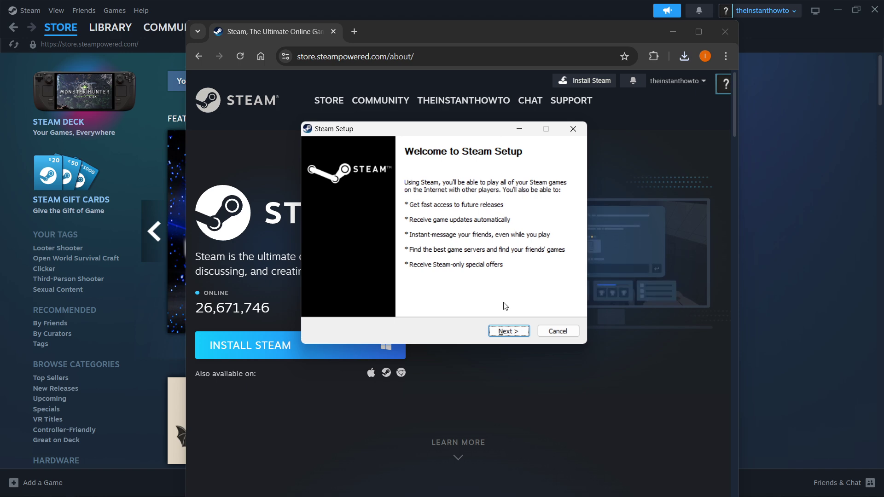
{"action": "left_click", "coordinate": [496, 333]}
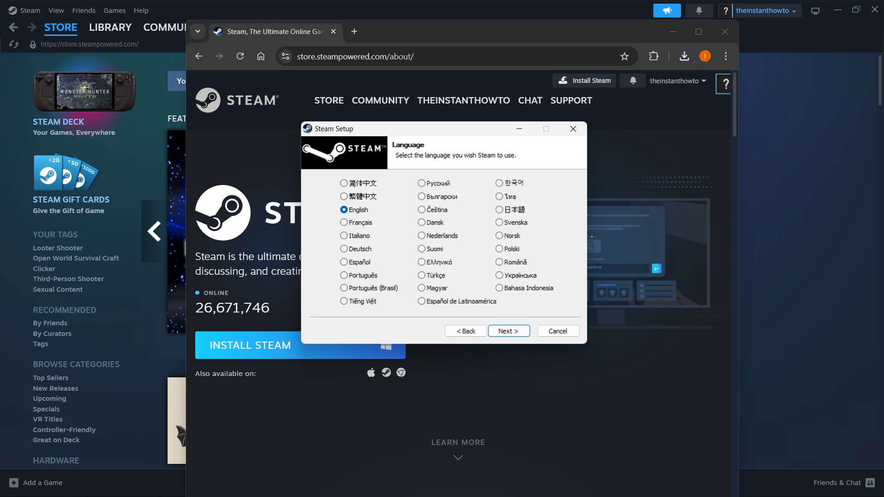
{"action": "left_click", "coordinate": [509, 331]}
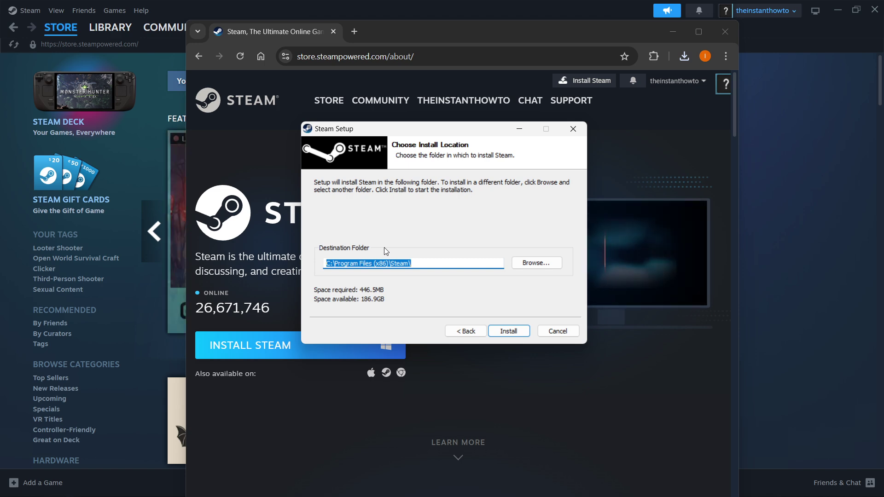
{"action": "left_click", "coordinate": [430, 267]}
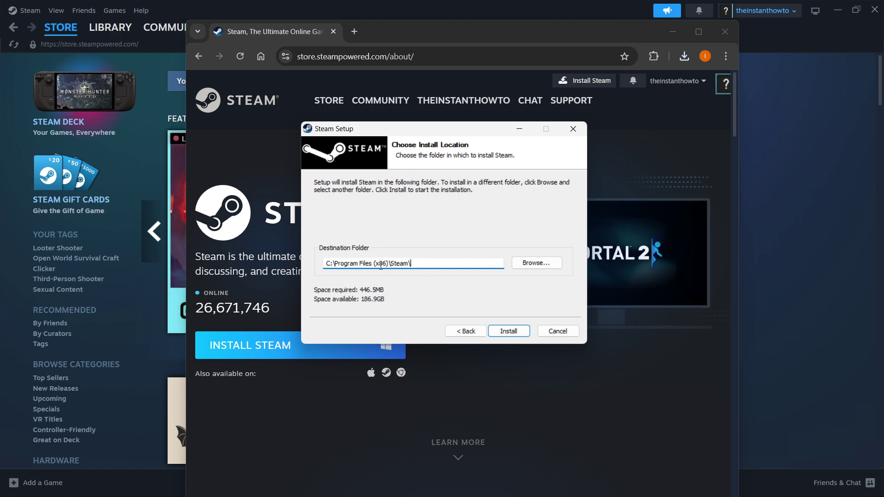
{"action": "left_click_drag", "start_coordinate": [412, 265], "coordinate": [325, 264]}
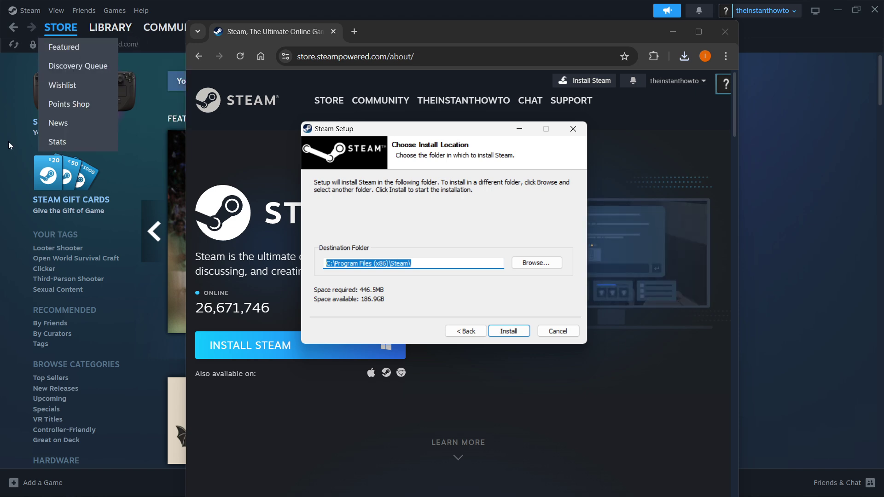
{"action": "left_click", "coordinate": [574, 129]}
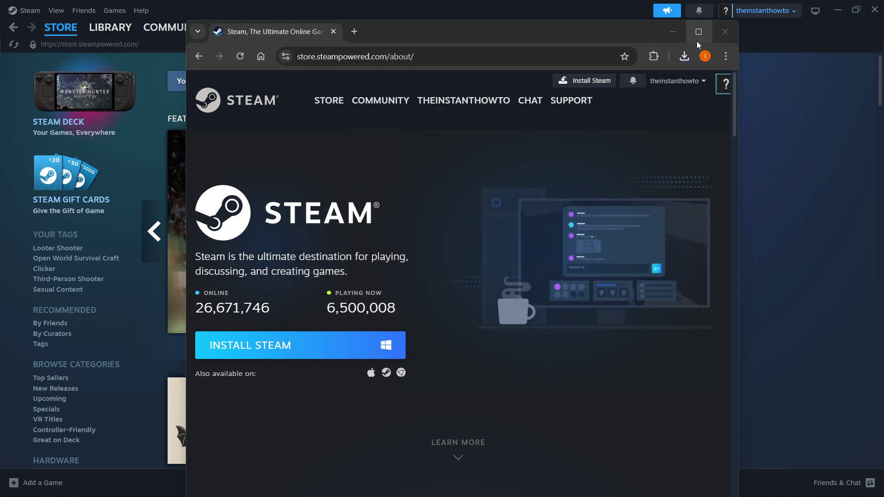
{"action": "left_click", "coordinate": [725, 32]}
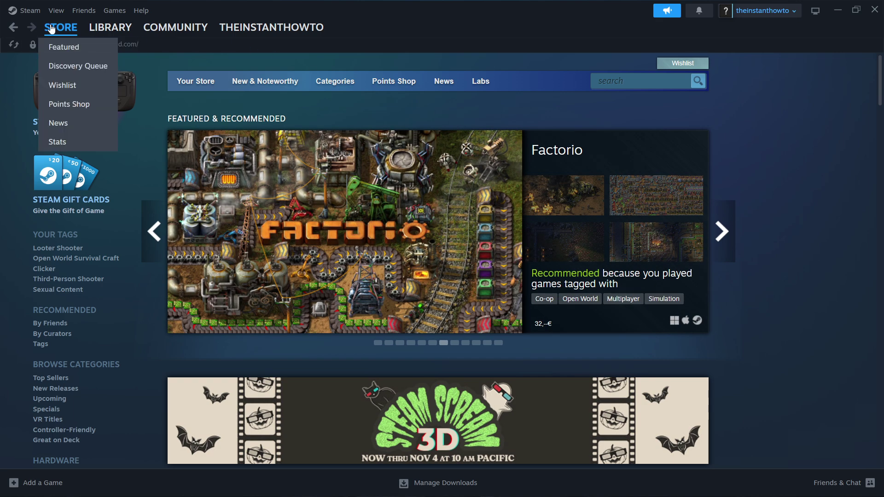
Search the Steam store for "finding frankie" and open the Finding Frankie store page
{"action": "left_click", "coordinate": [52, 28]}
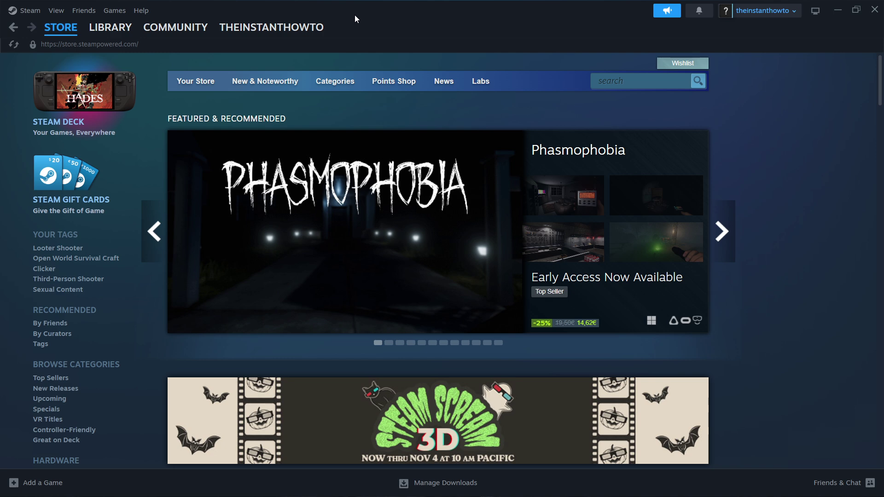
{"action": "left_click", "coordinate": [620, 83]}
{"action": "type", "text": "finding"}
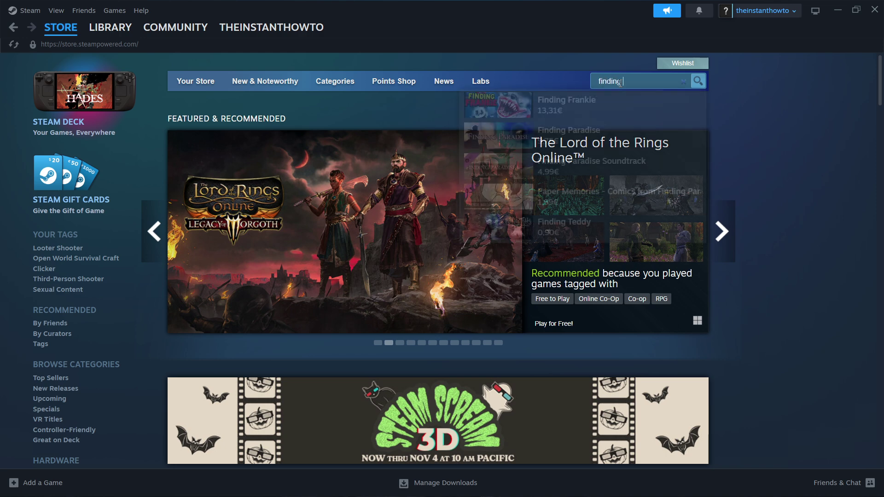
{"action": "type", "text": " frankie"}
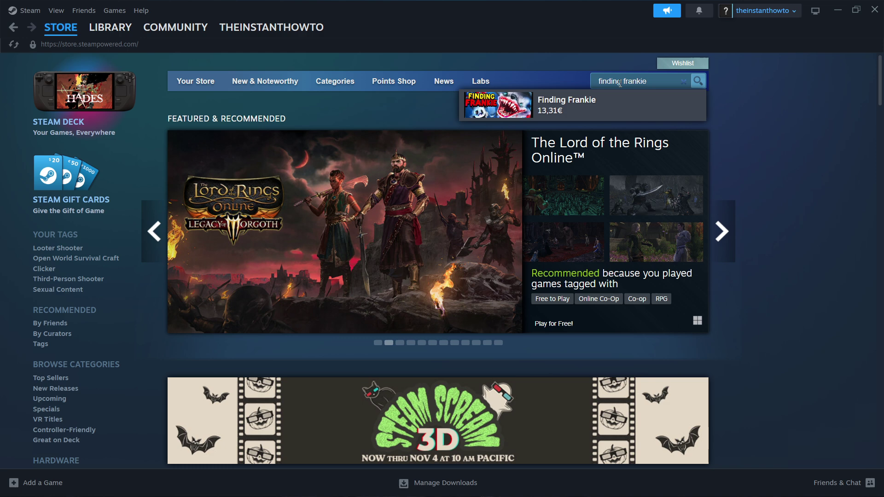
{"action": "left_click", "coordinate": [574, 111]}
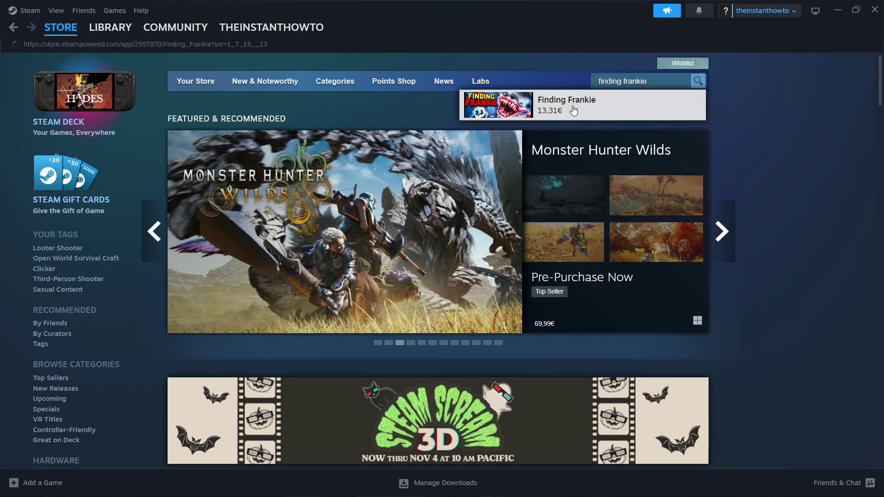
Add Finding Frankie to the cart from its purchase section and view the shopping cart
{"action": "scroll", "coordinate": [736, 198], "scroll_direction": "down", "scroll_amount": 6}
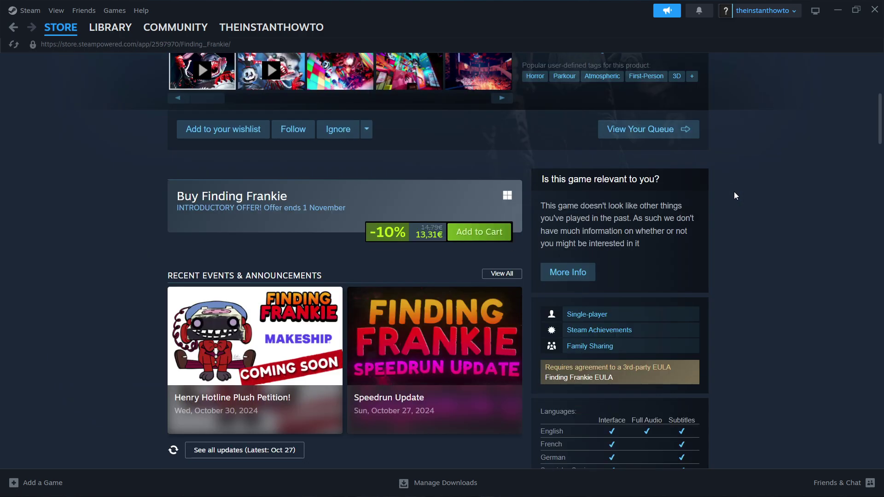
{"action": "scroll", "coordinate": [736, 196], "scroll_direction": "down", "scroll_amount": 1}
{"action": "left_click_drag", "start_coordinate": [178, 139], "coordinate": [296, 135]}
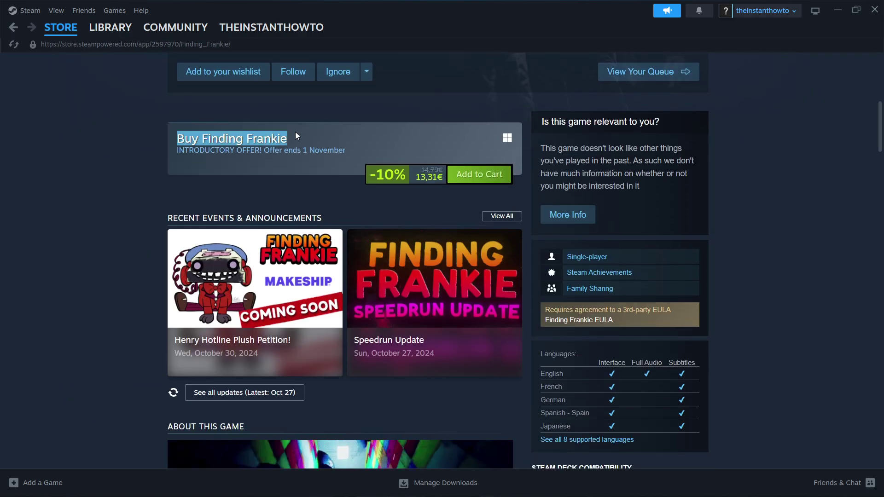
{"action": "left_click", "coordinate": [296, 134]}
{"action": "left_click", "coordinate": [484, 174]}
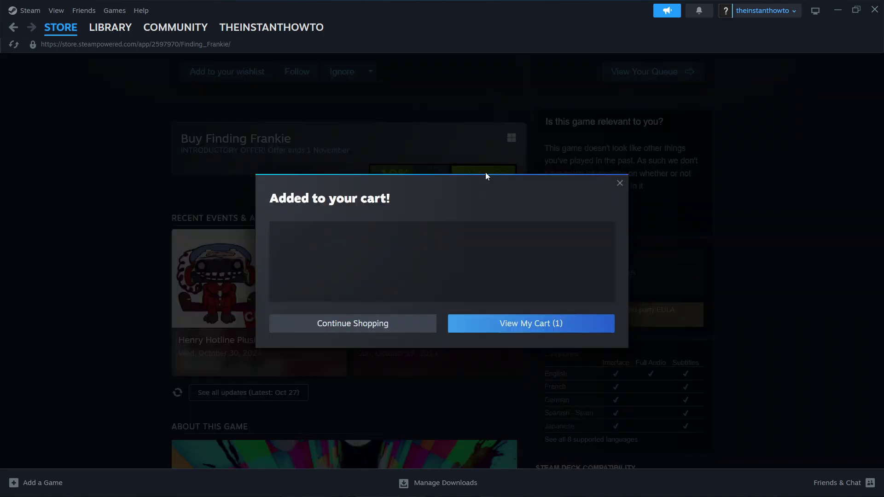
{"action": "left_click", "coordinate": [510, 324]}
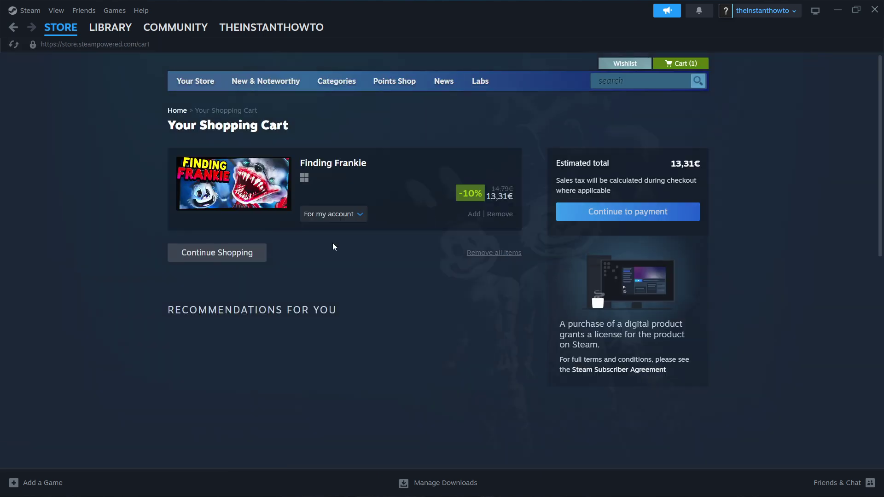
Assign the Finding Frankie purchase to "For my account" and continue to payment with PayPal as the payment method
{"action": "left_click", "coordinate": [336, 219]}
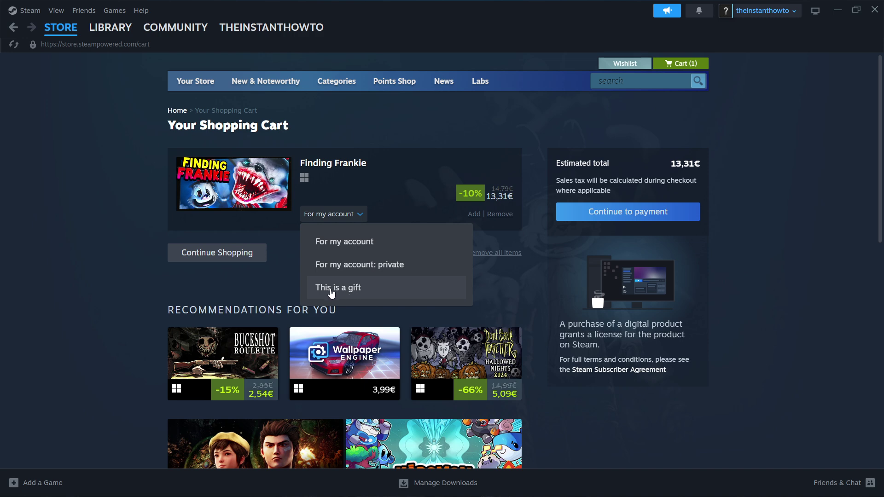
{"action": "left_click", "coordinate": [350, 242]}
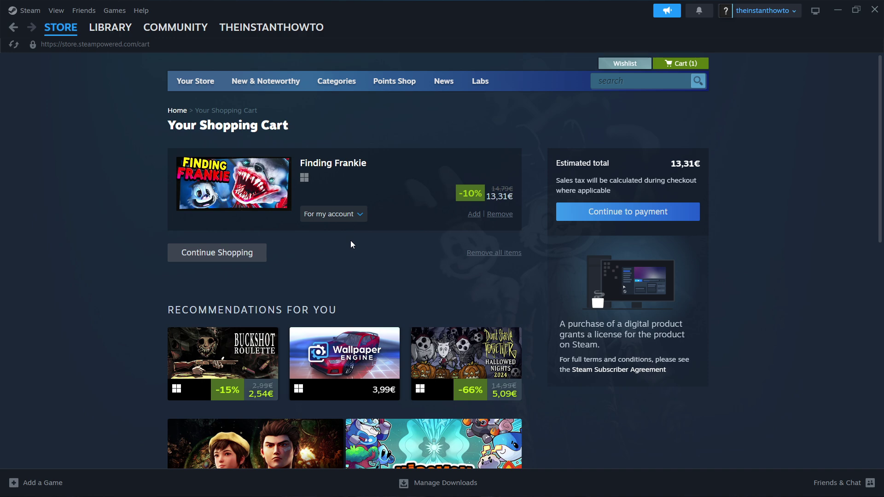
{"action": "left_click", "coordinate": [623, 213]}
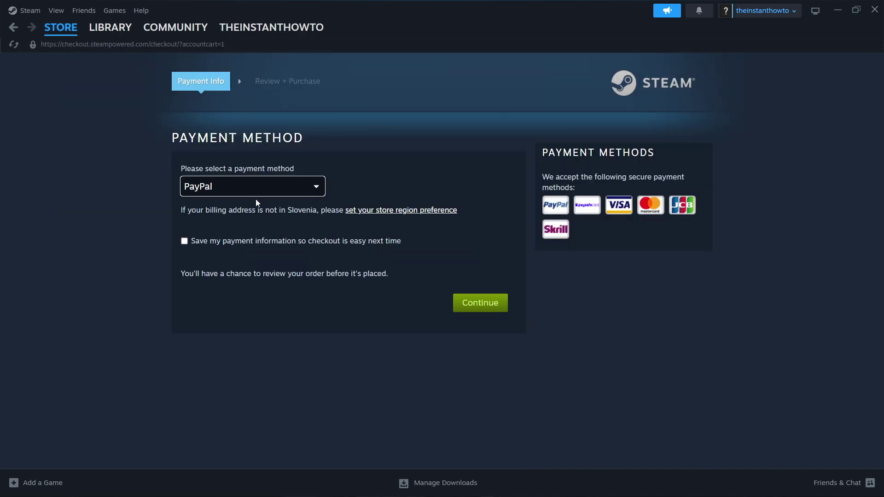
{"action": "left_click", "coordinate": [238, 188]}
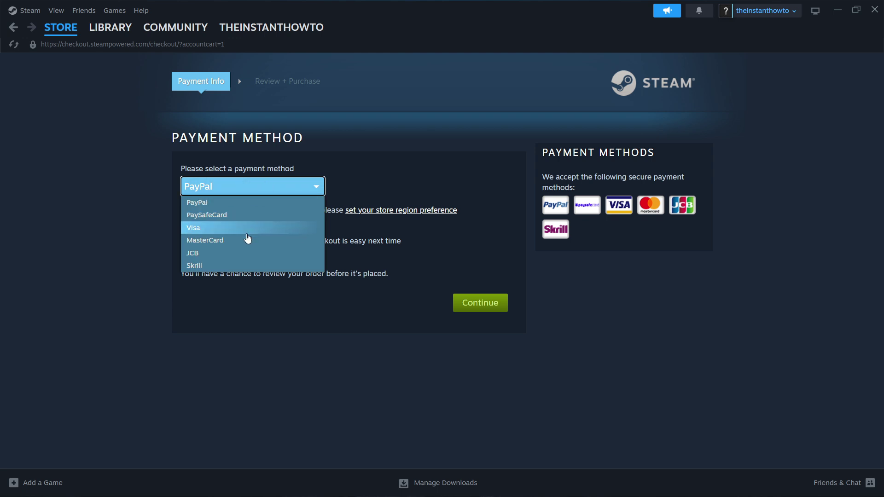
{"action": "left_click", "coordinate": [230, 199]}
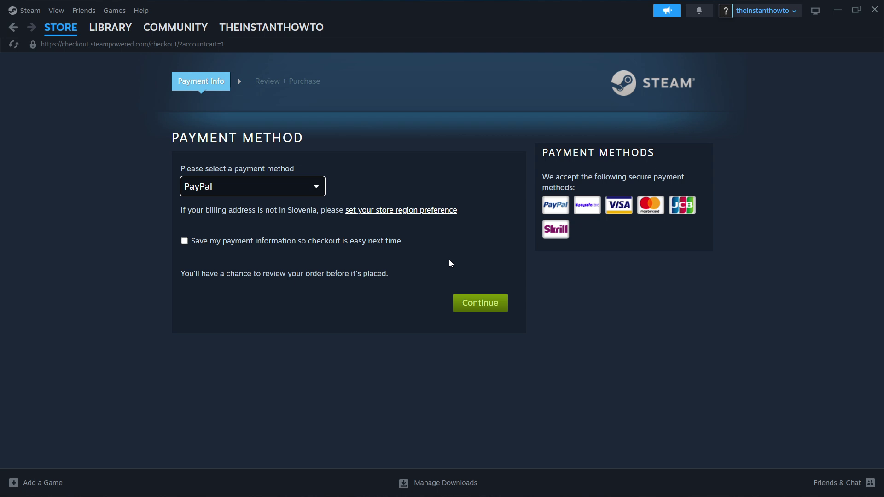
Open The First Descendant in the games library and view its install options, closing them without installing
{"action": "left_click", "coordinate": [110, 29]}
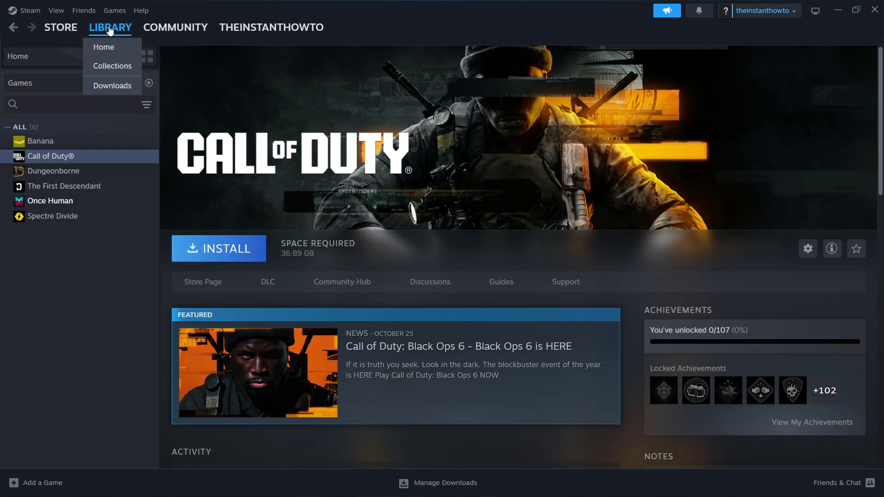
{"action": "left_click", "coordinate": [46, 85]}
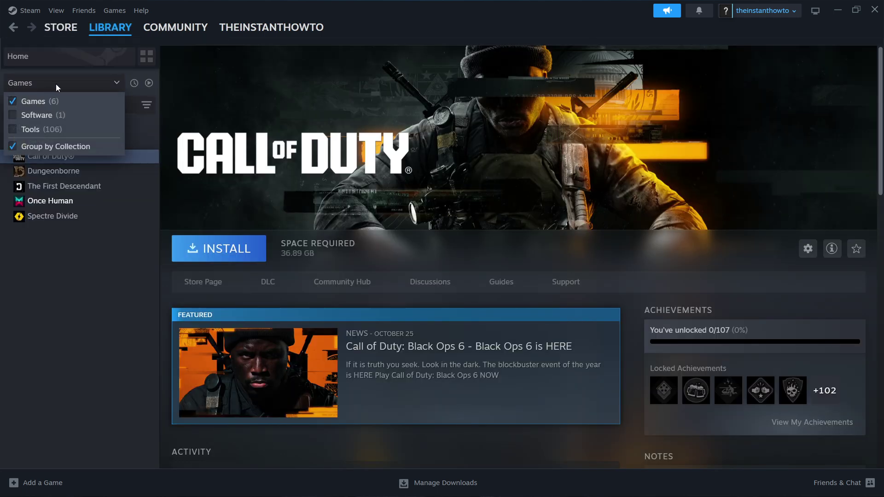
{"action": "left_click", "coordinate": [56, 84]}
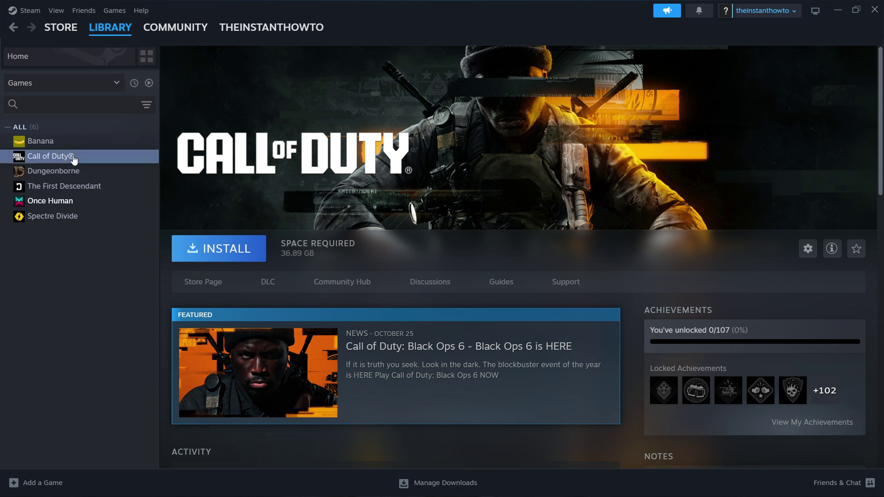
{"action": "left_click", "coordinate": [71, 189]}
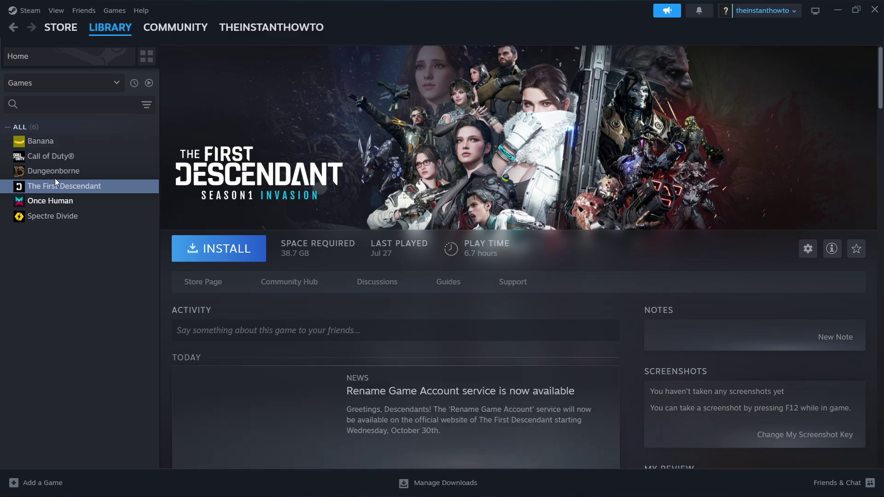
{"action": "left_click", "coordinate": [227, 248]}
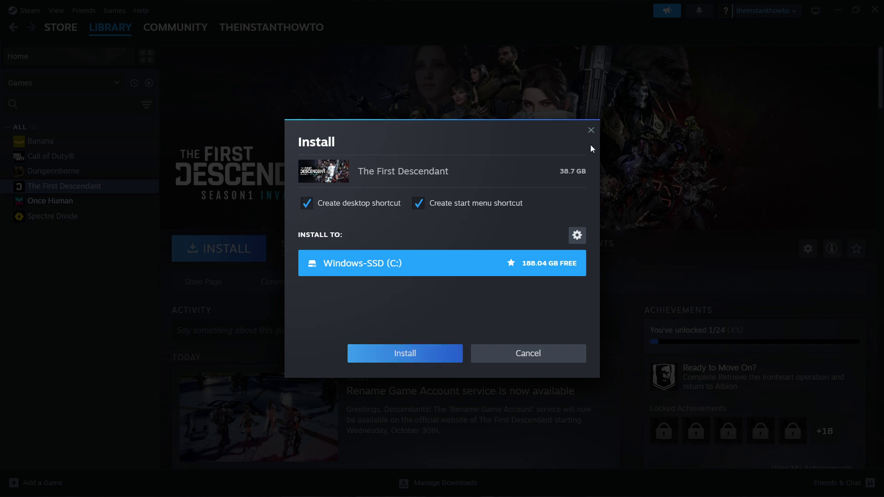
{"action": "left_click", "coordinate": [591, 130]}
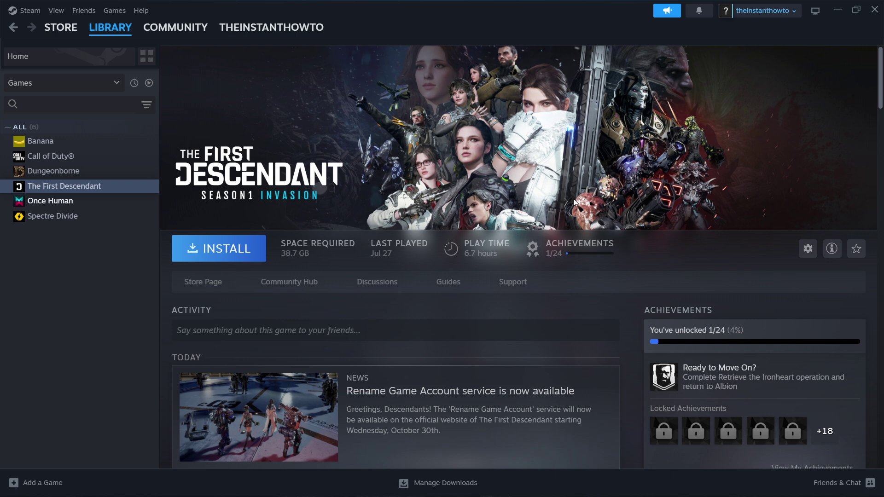
Open the Once Human page in the games library
{"action": "left_click", "coordinate": [103, 204]}
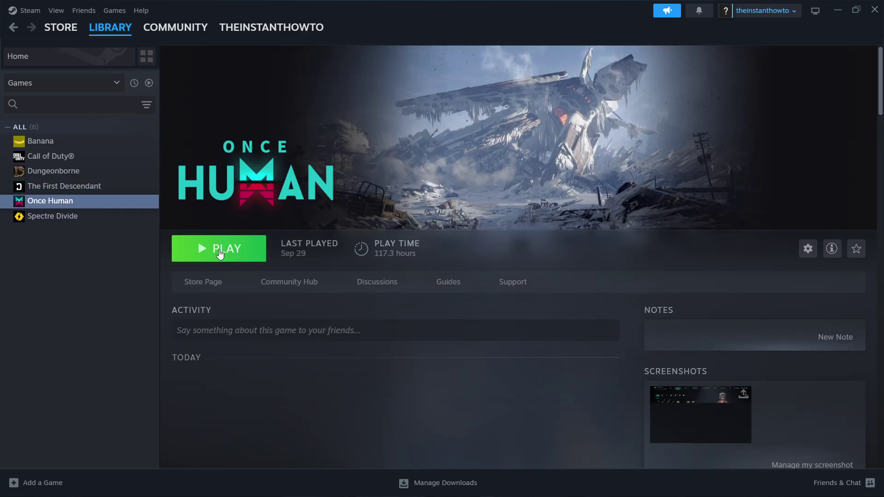